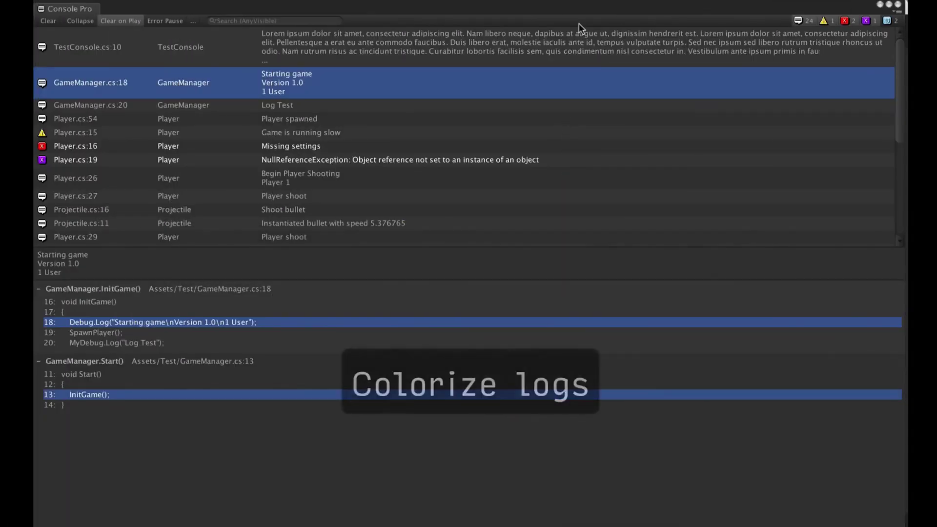
# Turn on colouring log rows by their filter colour in the console preferences
pyautogui.rightClick(579, 23)
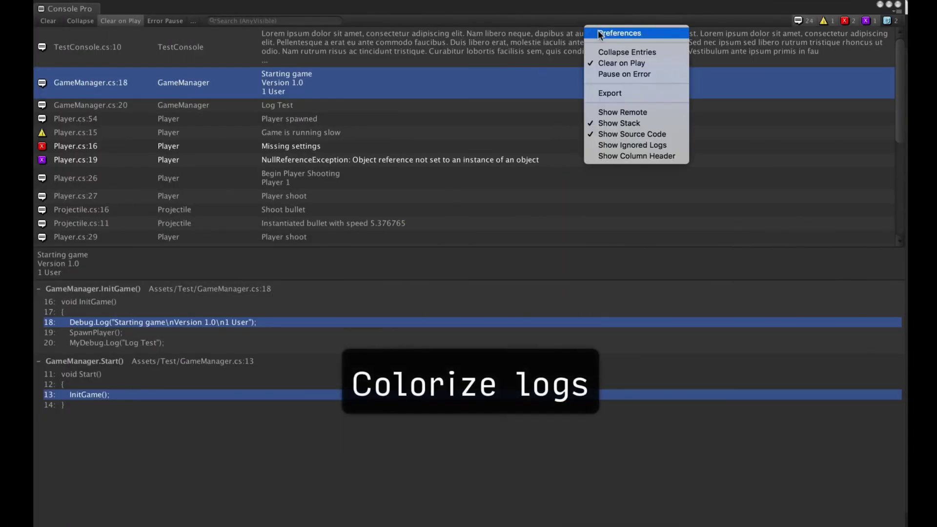
pyautogui.click(623, 32)
pyautogui.click(844, 210)
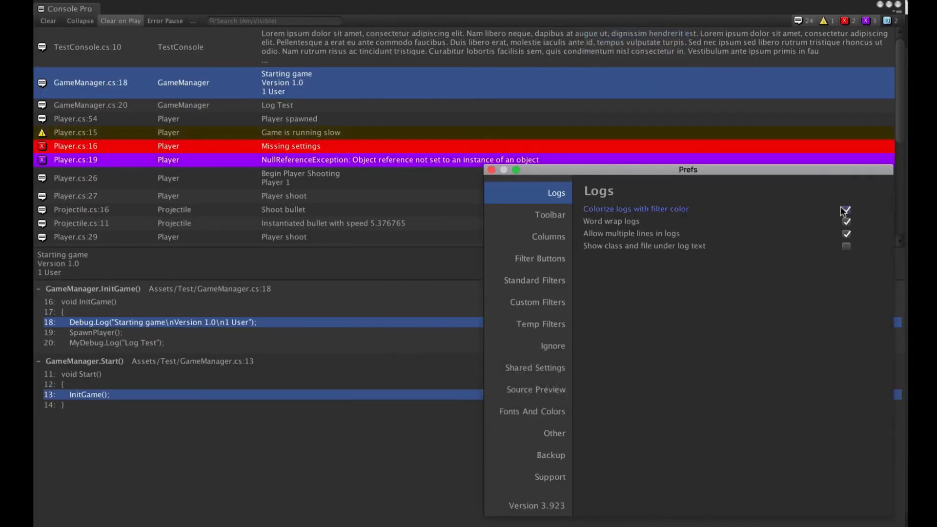
pyautogui.scroll(-5, 320, 152)
pyautogui.scroll(5, 320, 152)
# Search the logs for 'Player' and open the line-17 source from the stack preview
pyautogui.click(327, 146)
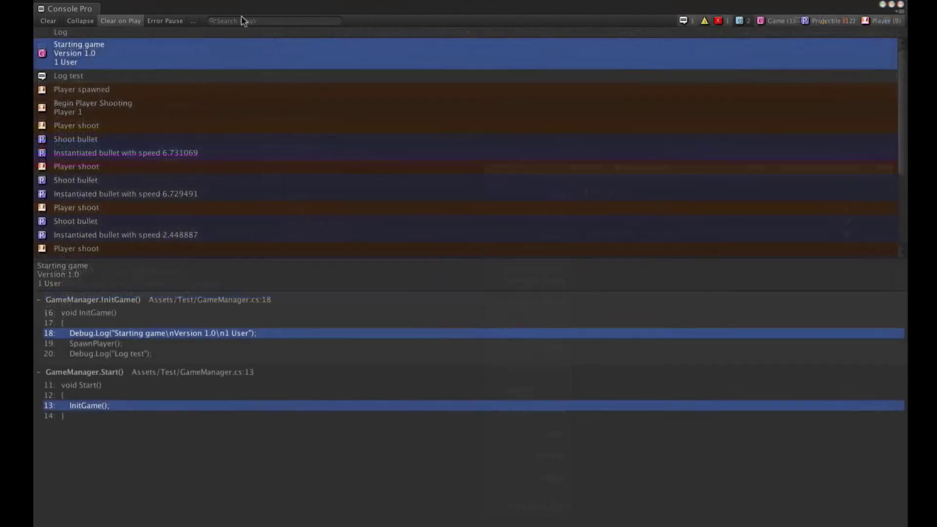
pyautogui.click(253, 20)
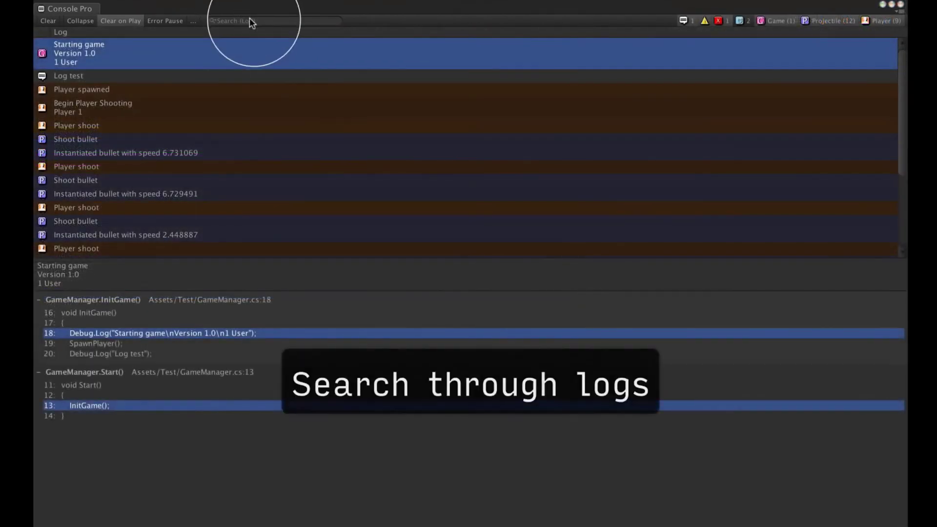
pyautogui.write('Player')
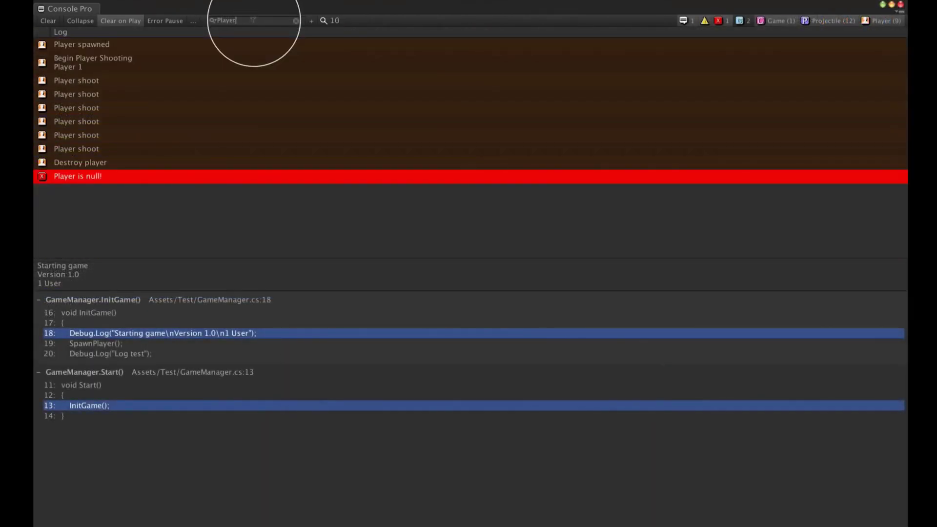
pyautogui.click(221, 78)
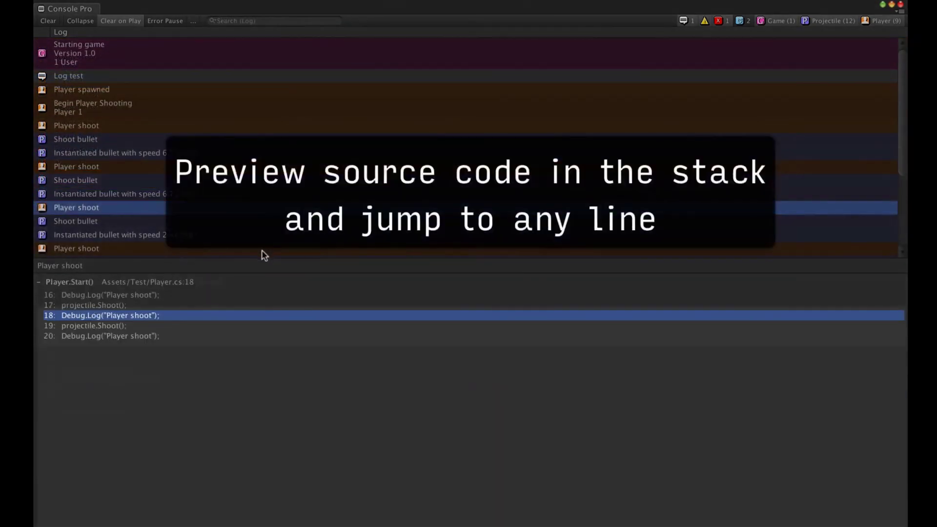
pyautogui.press('Up')
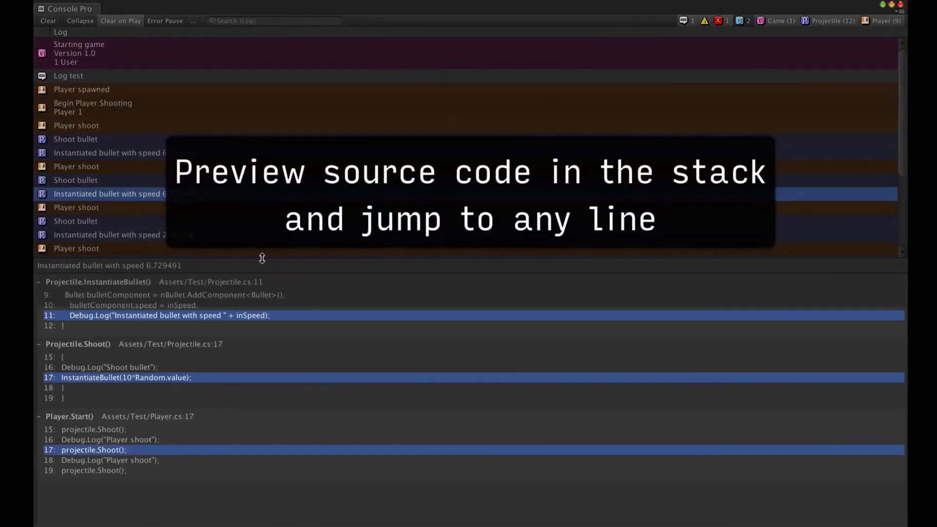
pyautogui.doubleClick(180, 376)
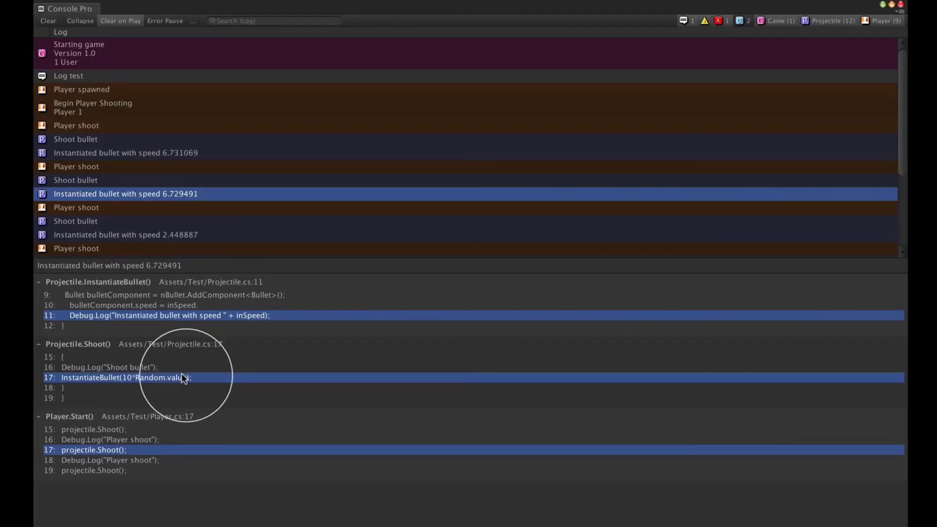
pyautogui.doubleClick(165, 453)
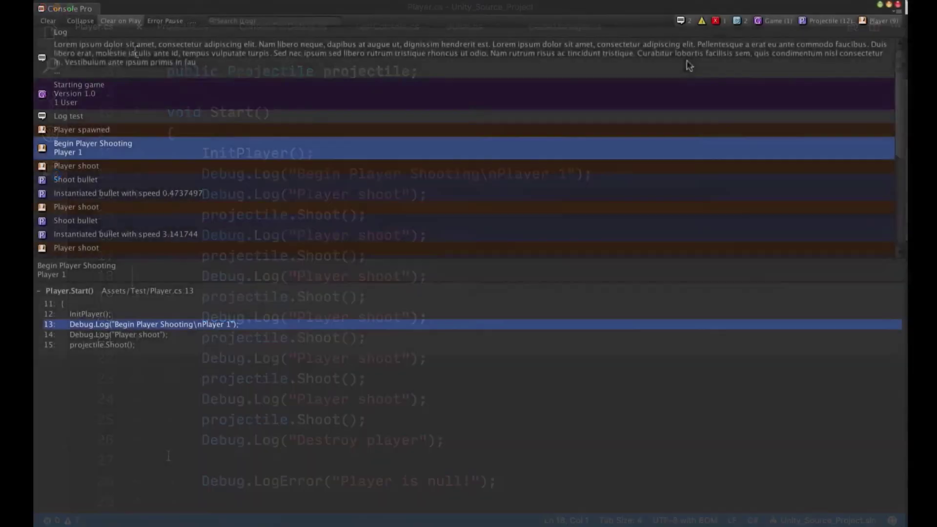
# Make the Game filter's log colour red and hide the Projectile and Player logs
pyautogui.rightClick(759, 21)
pyautogui.click(804, 26)
pyautogui.click(778, 267)
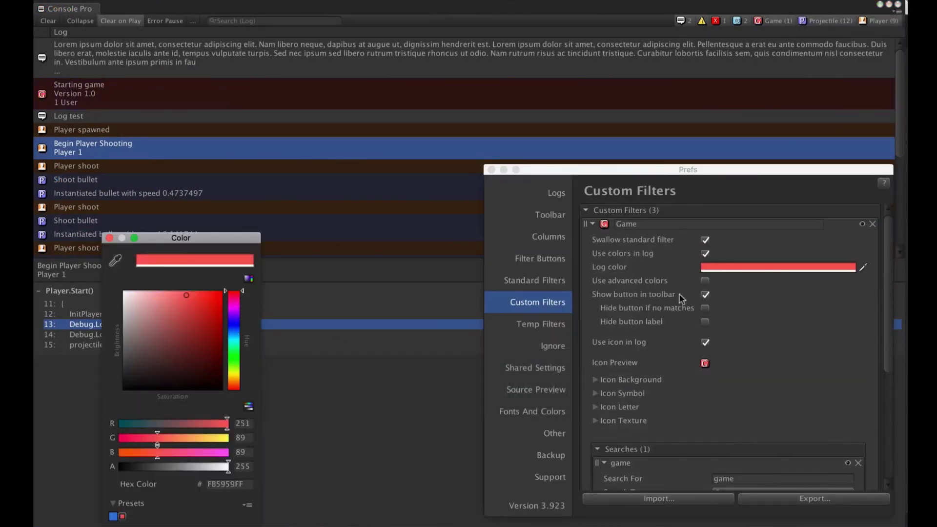
pyautogui.click(831, 22)
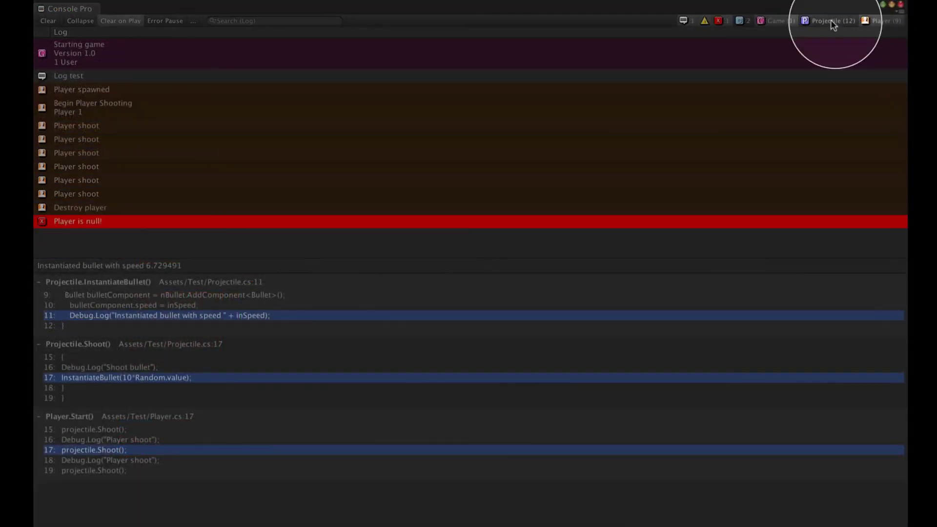
pyautogui.click(874, 21)
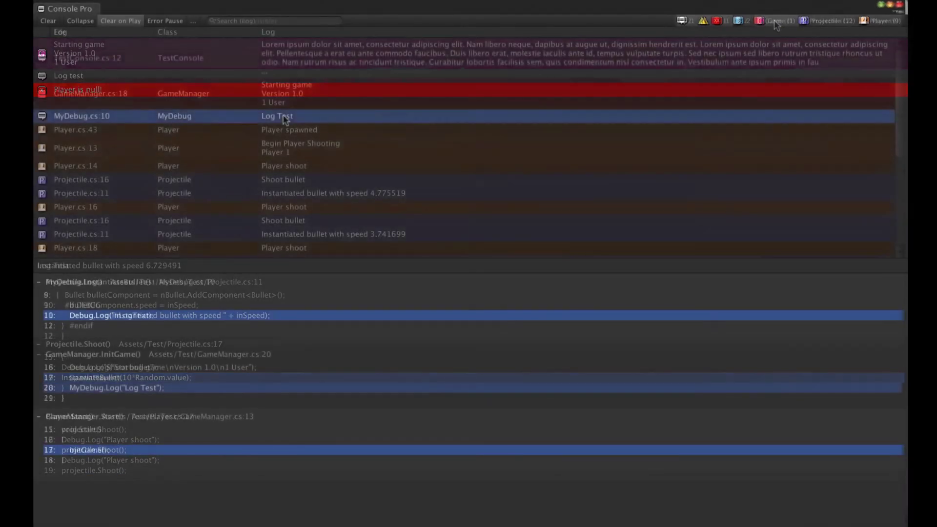
# Ignore the MyDebug.Log wrapper in stack traces, then resize the console so long logs wrap
pyautogui.click(291, 118)
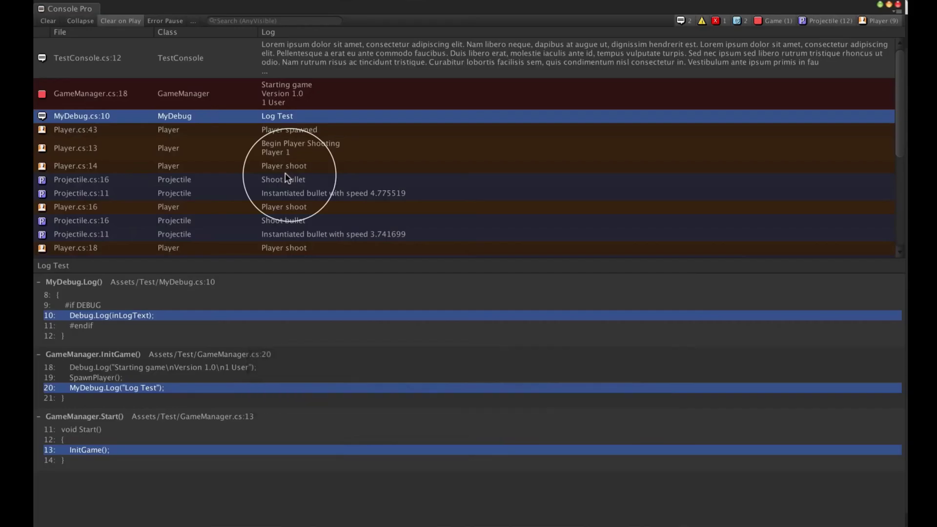
pyautogui.click(157, 308)
pyautogui.rightClick(138, 281)
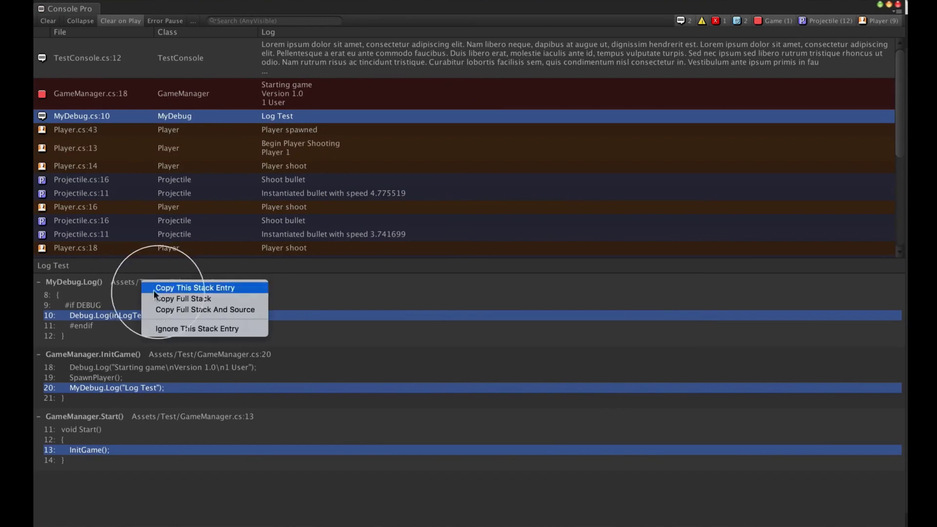
pyautogui.click(154, 328)
pyautogui.doubleClick(280, 117)
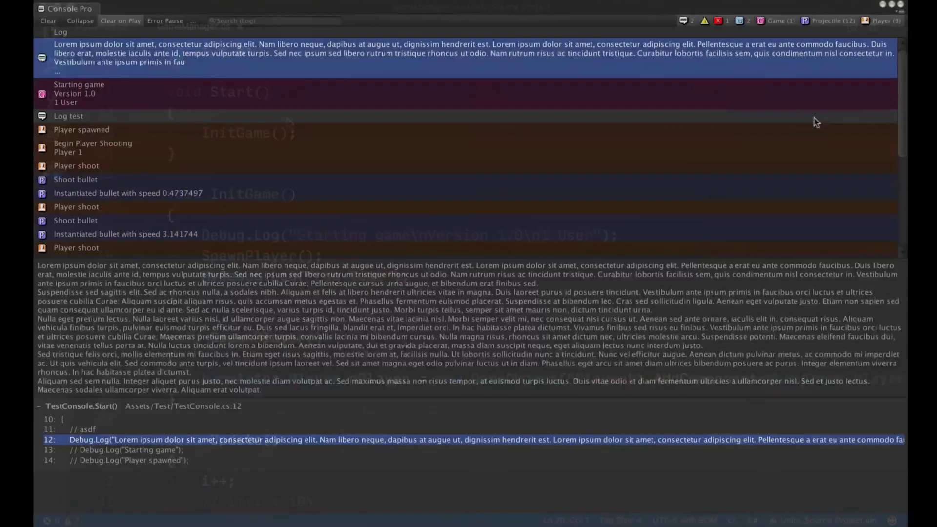
pyautogui.moveTo(904, 118); pyautogui.dragTo(903, 151)
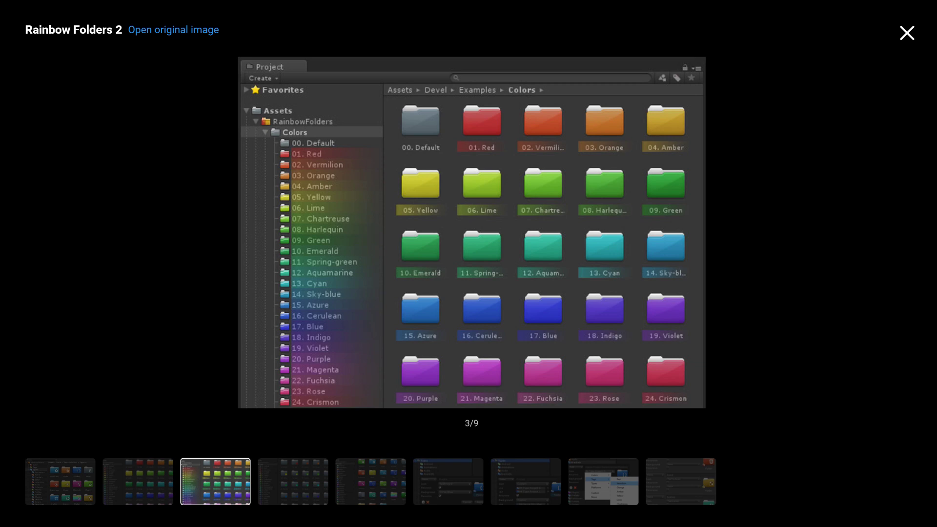
# Page through the Rainbow Folders 2 screenshots to image 9 of 9
pyautogui.press('Right')
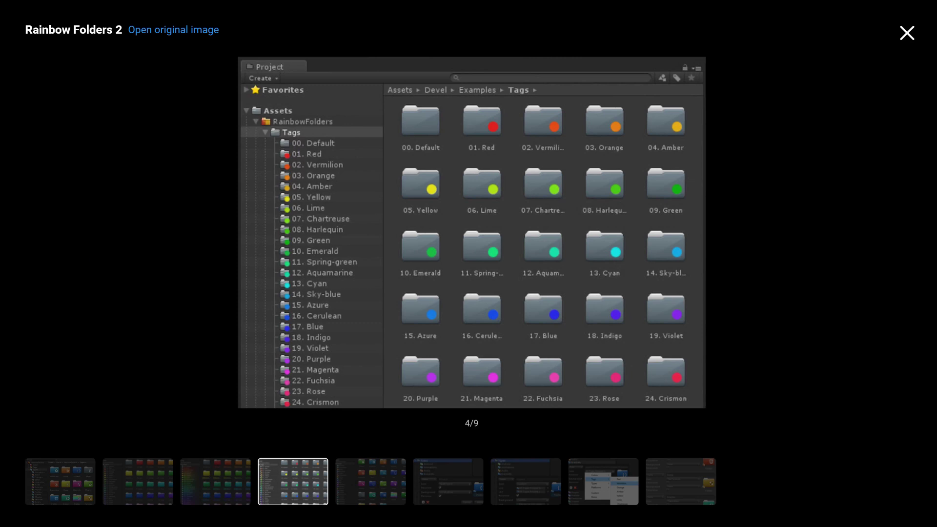
pyautogui.press('Right')
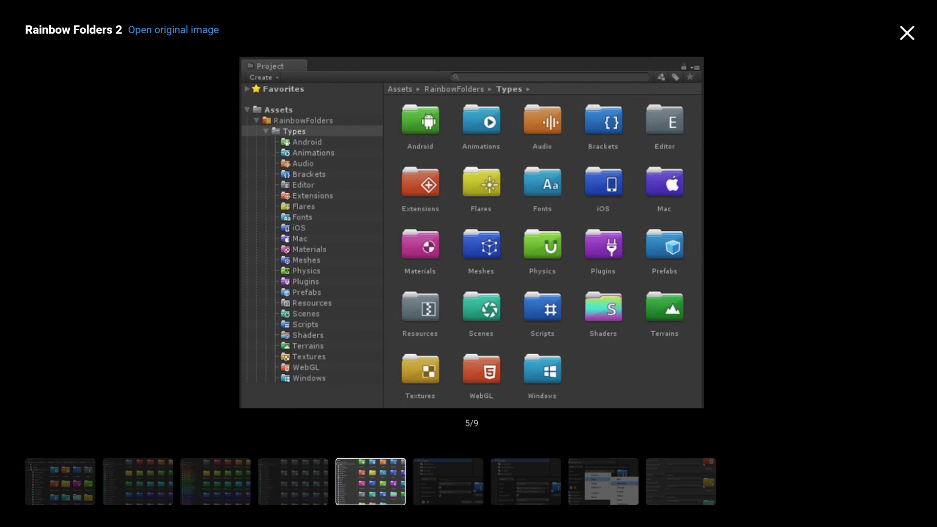
pyautogui.press('Right')
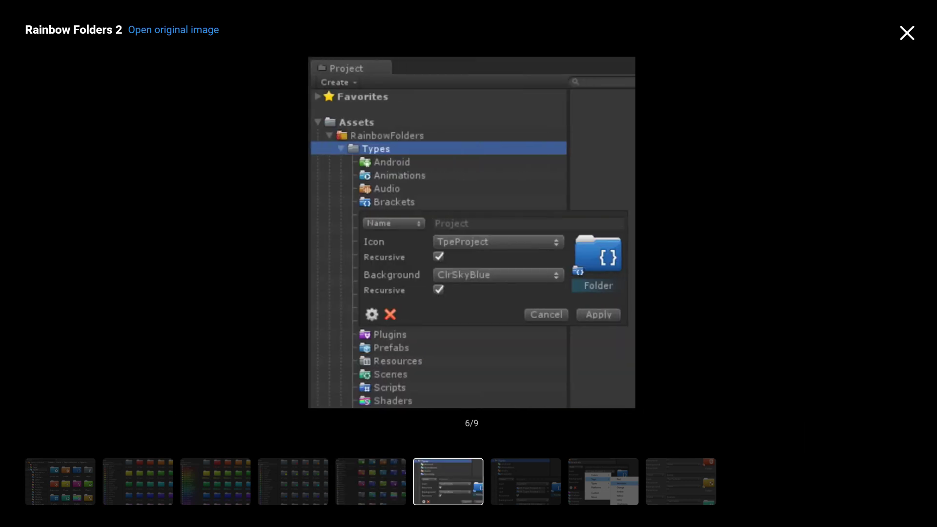
pyautogui.press('Right')
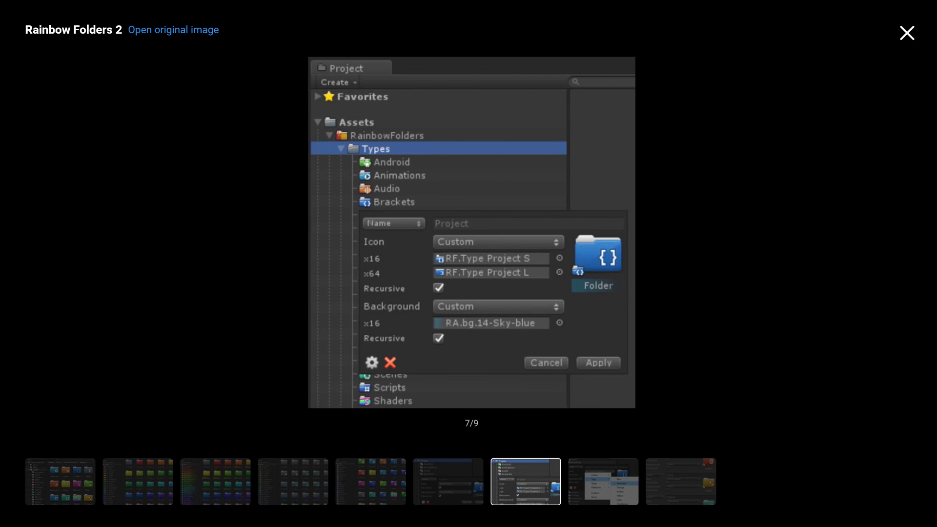
pyautogui.press('Right')
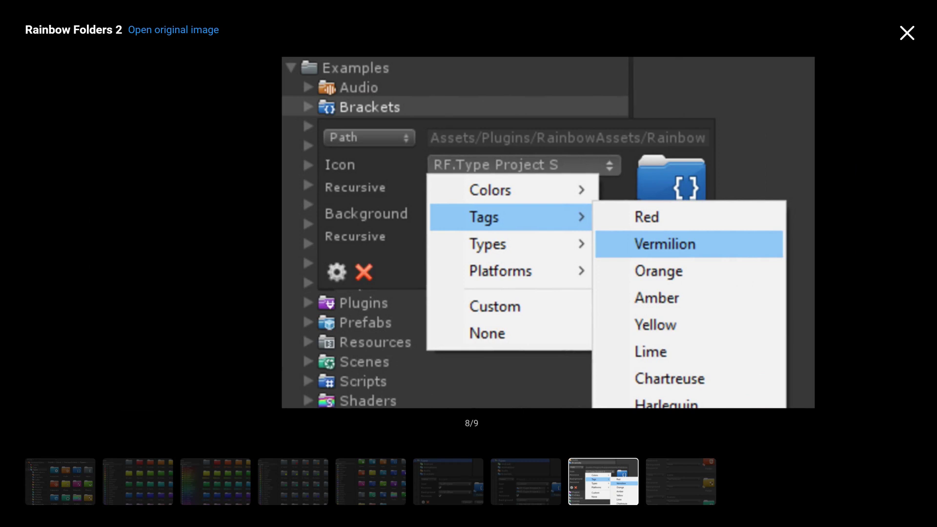
pyautogui.press('Right')
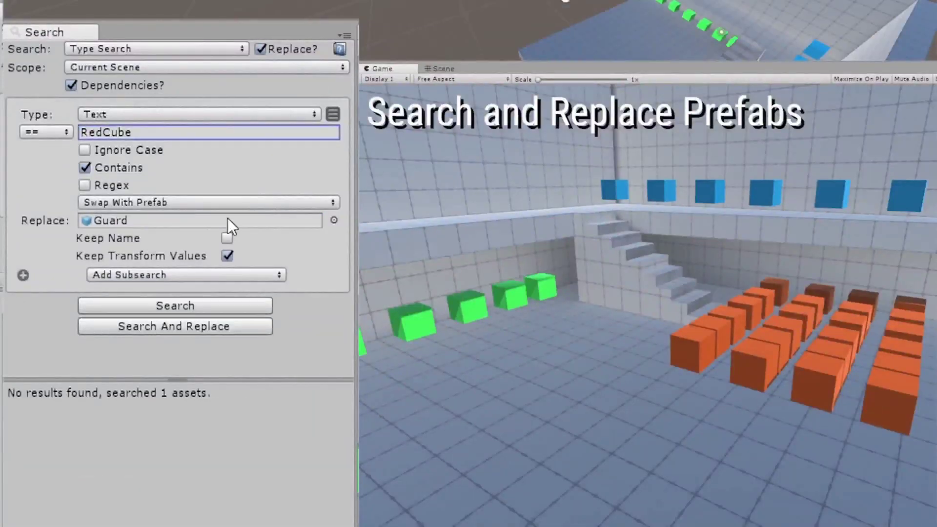
# Replace the scene's coloured cubes with Guard and vending machine prefabs
pyautogui.click(202, 306)
pyautogui.click(173, 325)
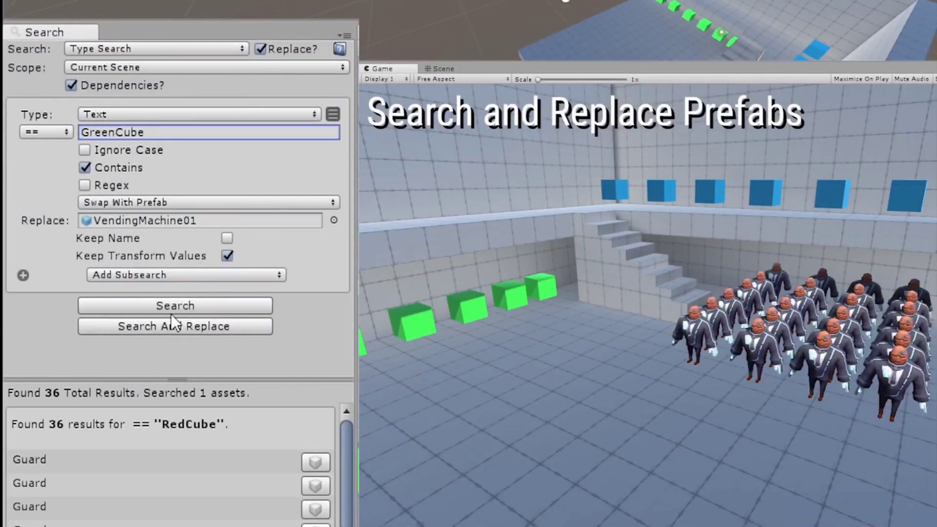
pyautogui.click(173, 325)
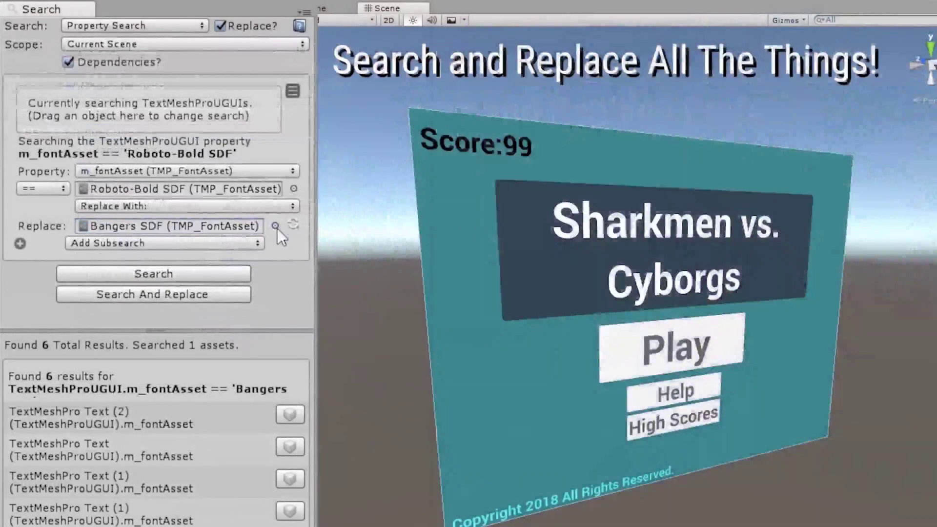
# Replace the menu text font with Electronic Highway Sign SDF
pyautogui.click(275, 226)
pyautogui.doubleClick(501, 118)
pyautogui.click(152, 295)
pyautogui.click(275, 226)
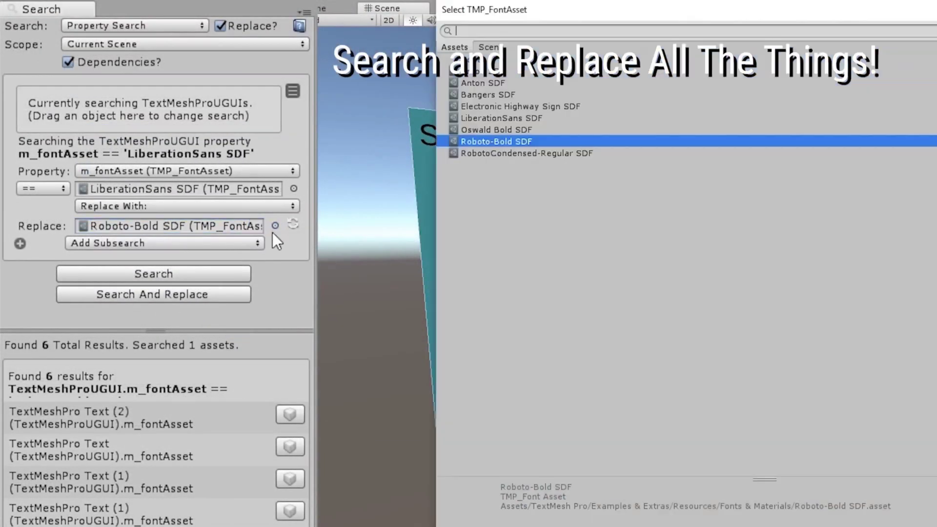
pyautogui.doubleClick(520, 106)
pyautogui.click(152, 295)
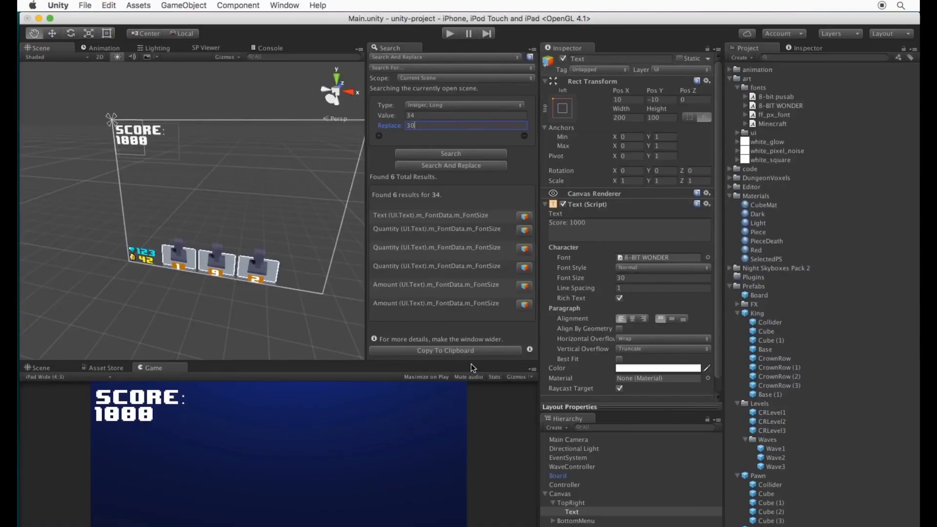
# Change every font size of 30 to 24, then find fbFloor1X3 uses across the entire project
pyautogui.click(403, 114)
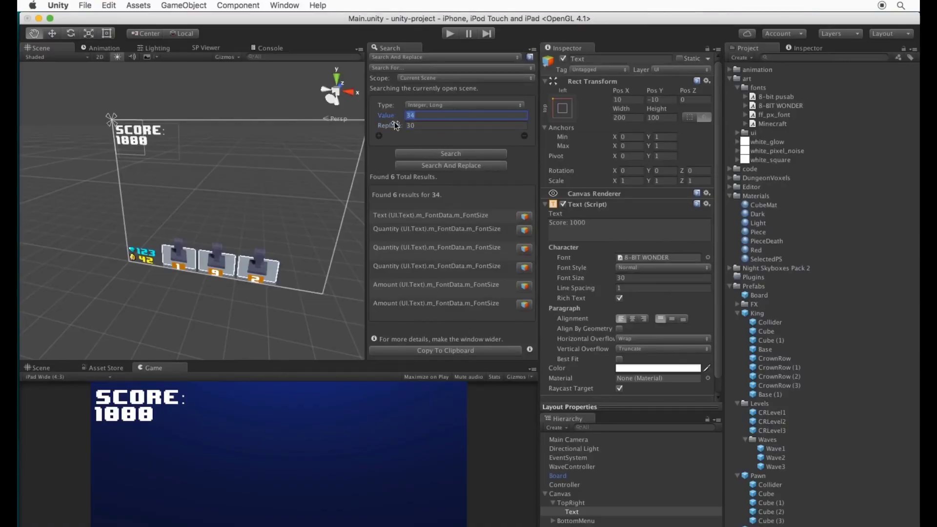
pyautogui.write('30')
pyautogui.press('Tab')
pyautogui.write('24')
pyautogui.click(467, 165)
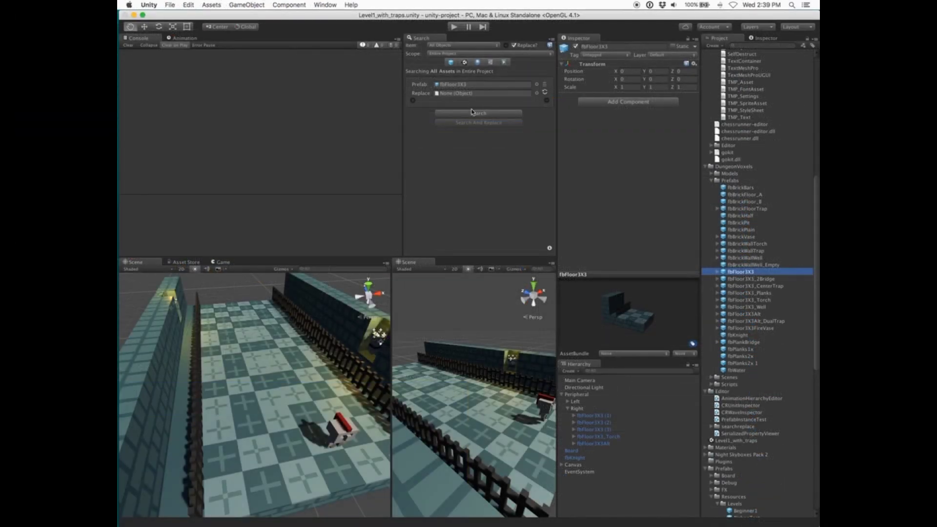
pyautogui.click(472, 112)
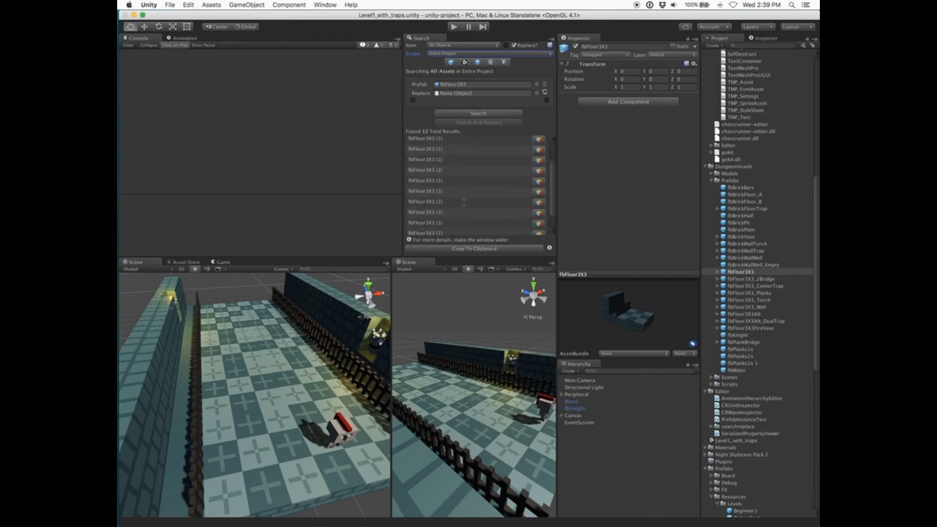
pyautogui.scroll(-2, 437, 172)
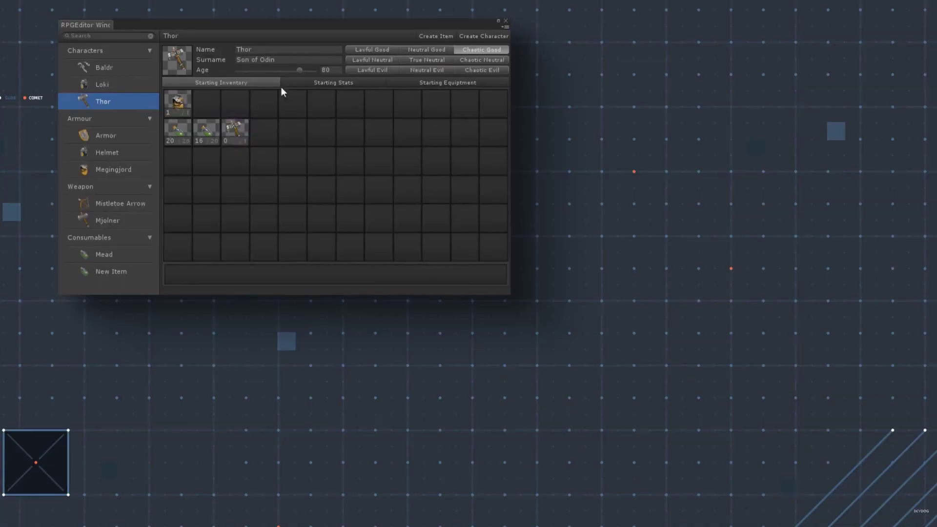
# Equip an item in Loki's Offhand slot in his starting equipment
pyautogui.click(340, 84)
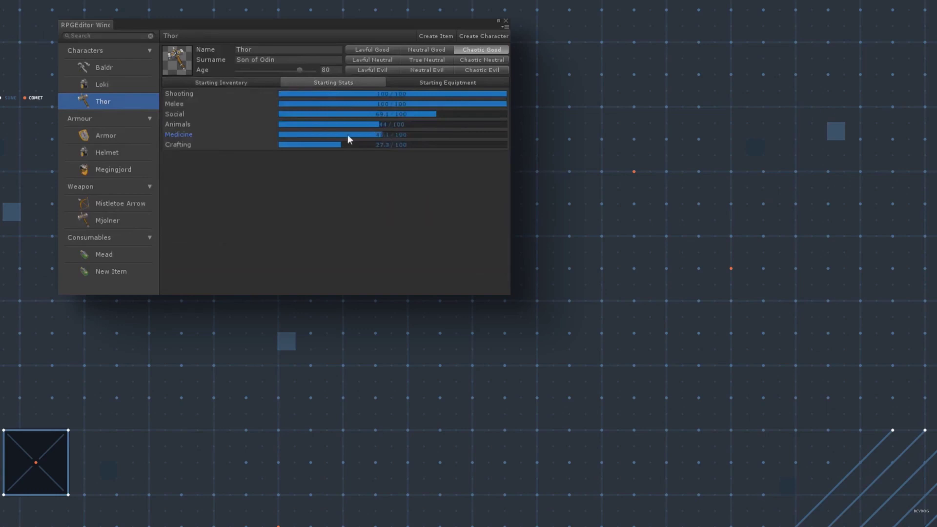
pyautogui.click(117, 85)
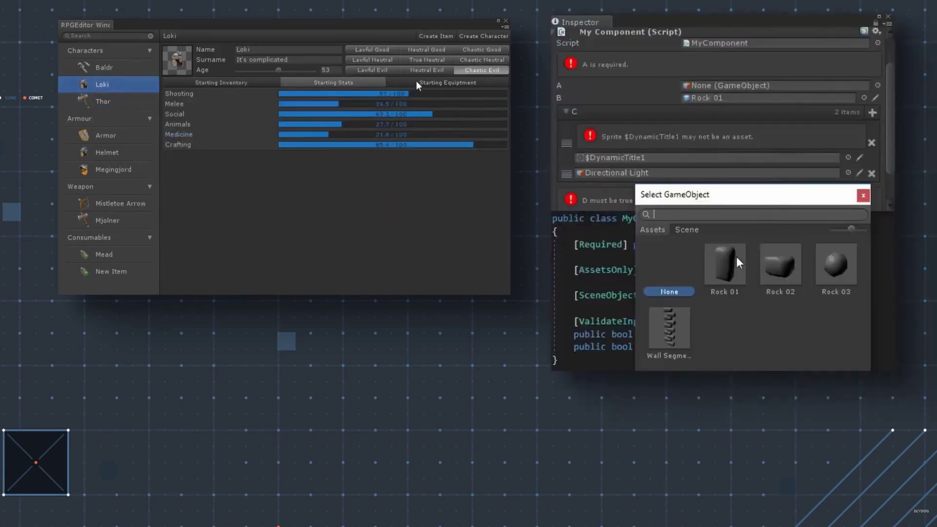
pyautogui.click(417, 84)
pyautogui.moveTo(105, 152); pyautogui.dragTo(291, 133)
# Add a Medicine requirement to Mistletoe Arrow and choose a GameObject for field A
pyautogui.click(139, 208)
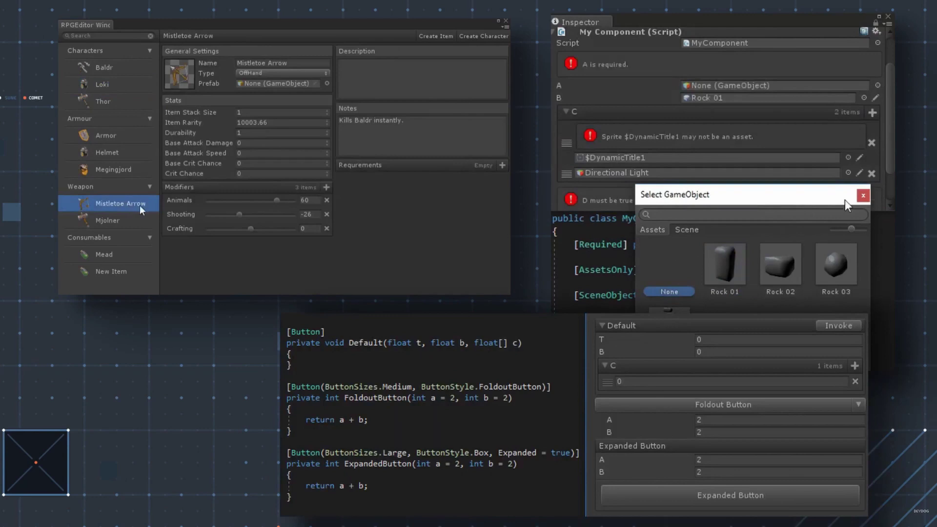
pyautogui.click(502, 165)
pyautogui.click(478, 228)
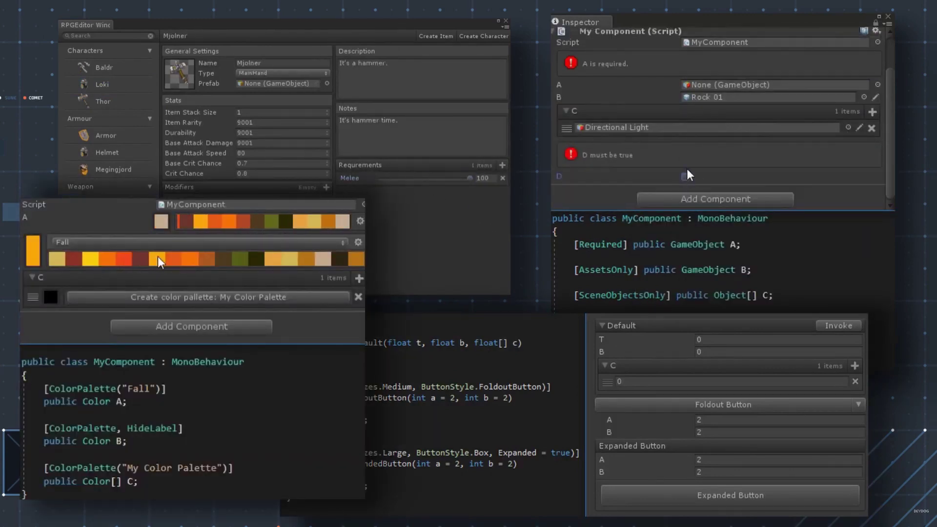
pyautogui.click(877, 85)
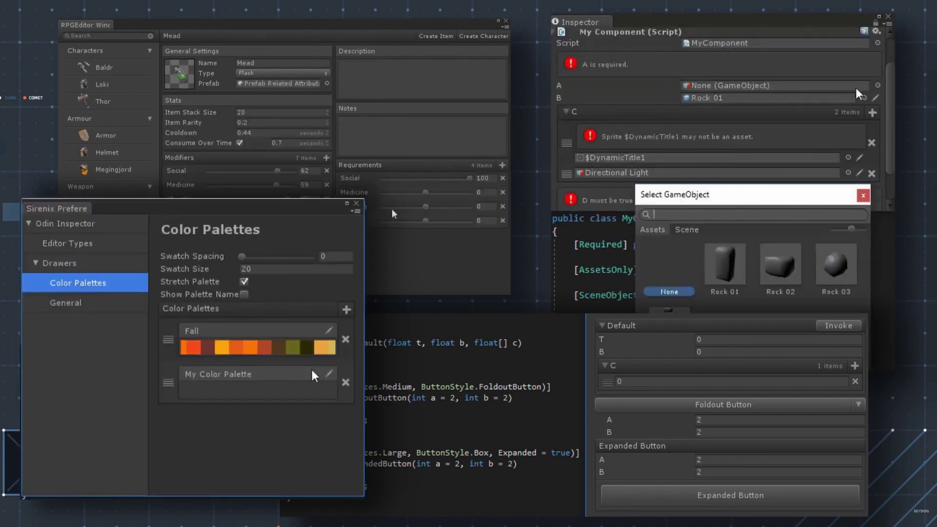